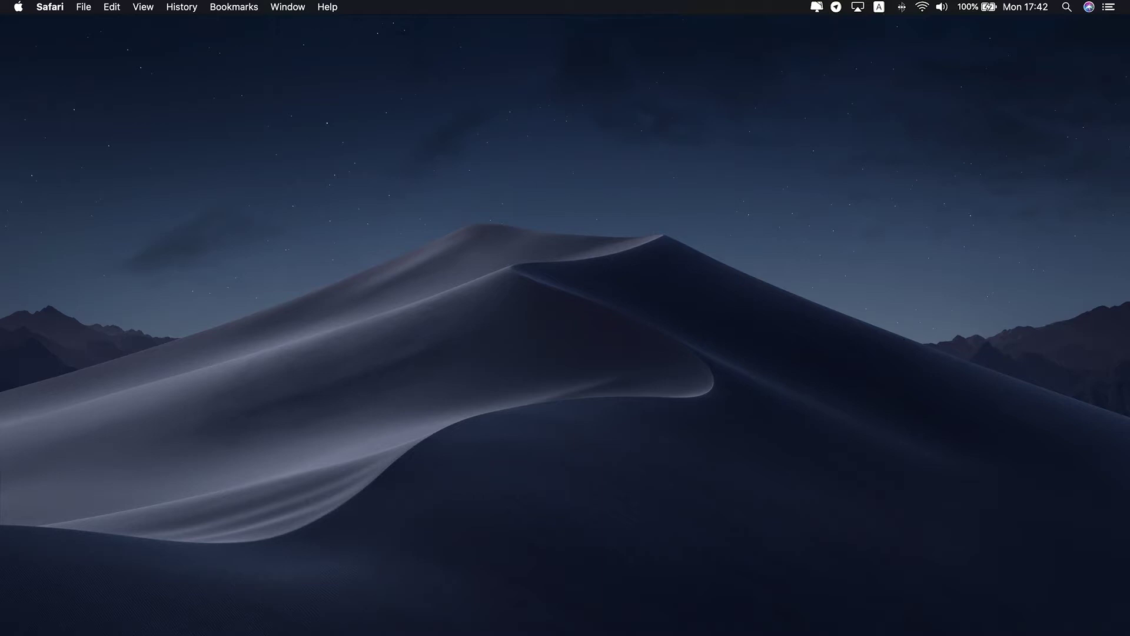
From a new Safari window, open the App Store's Safari extensions gallery.
{"action": "key", "text": "super+n"}
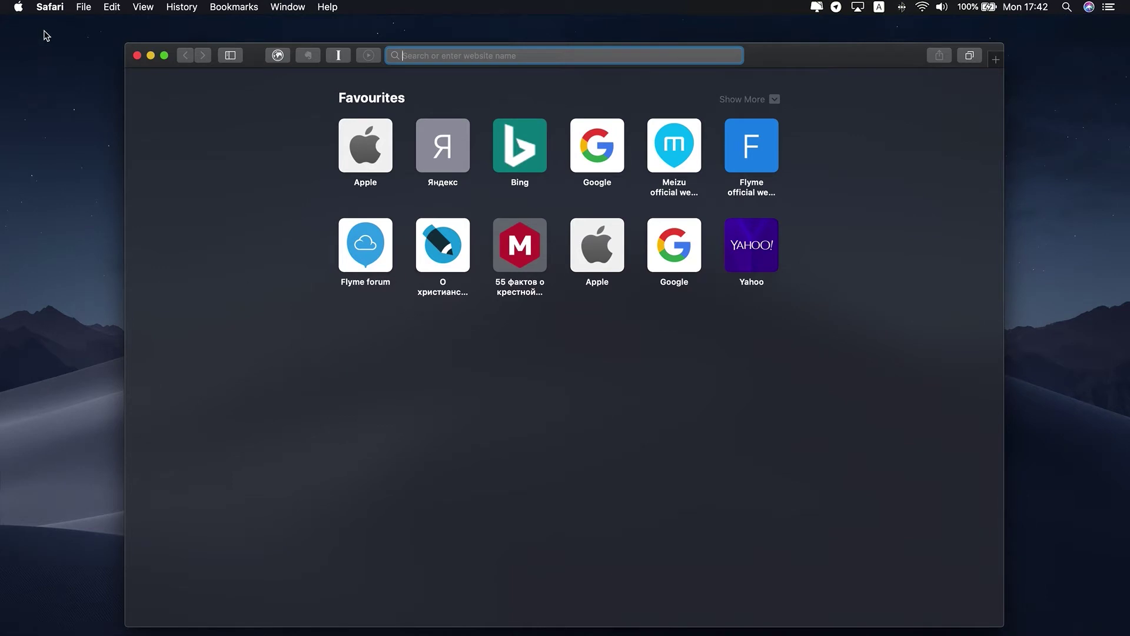
{"action": "left_click", "coordinate": [50, 9]}
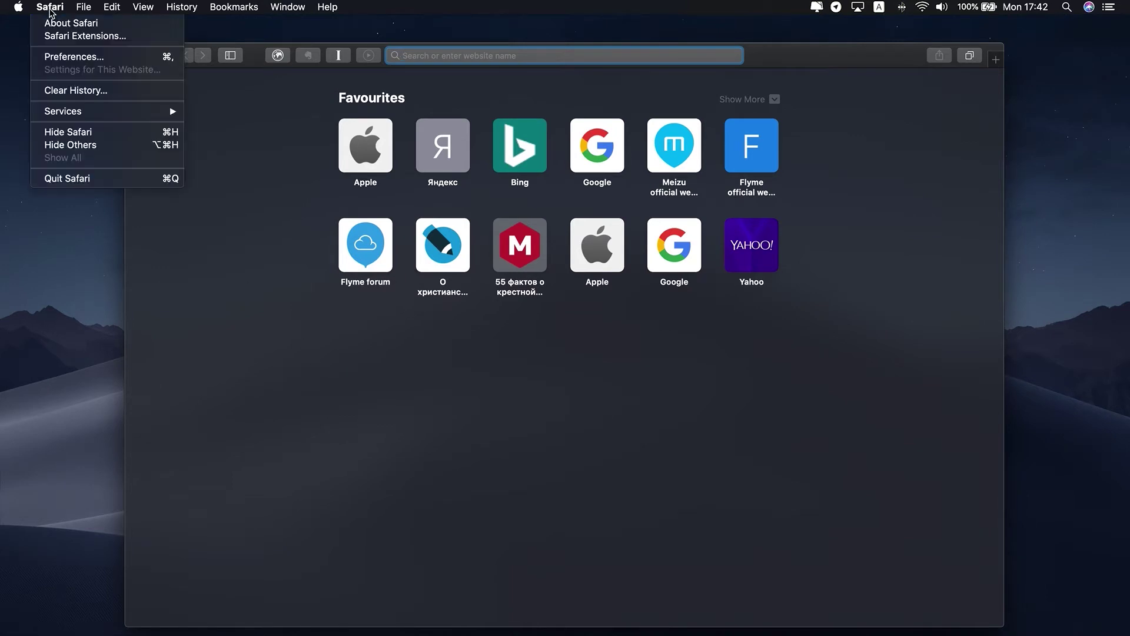
{"action": "left_click", "coordinate": [54, 36]}
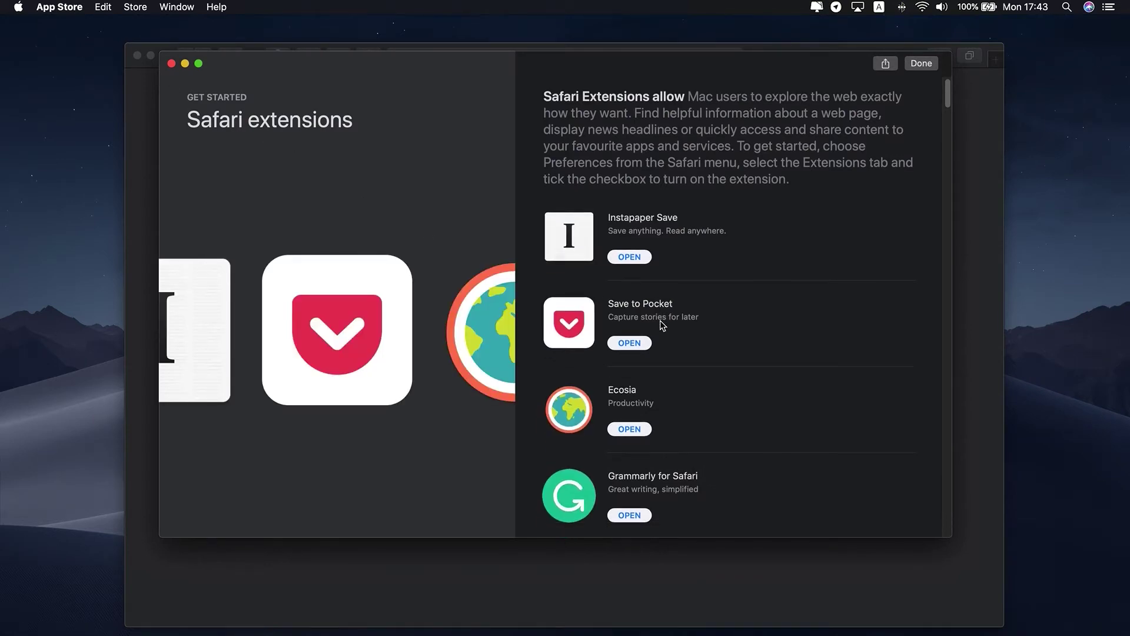
Scroll to 'Notebook - Take Notes, Sync' in the extensions list and install it.
{"action": "scroll", "coordinate": [661, 325], "scroll_direction": "down", "scroll_amount": 4}
{"action": "scroll", "coordinate": [662, 325], "scroll_direction": "down", "scroll_amount": 1}
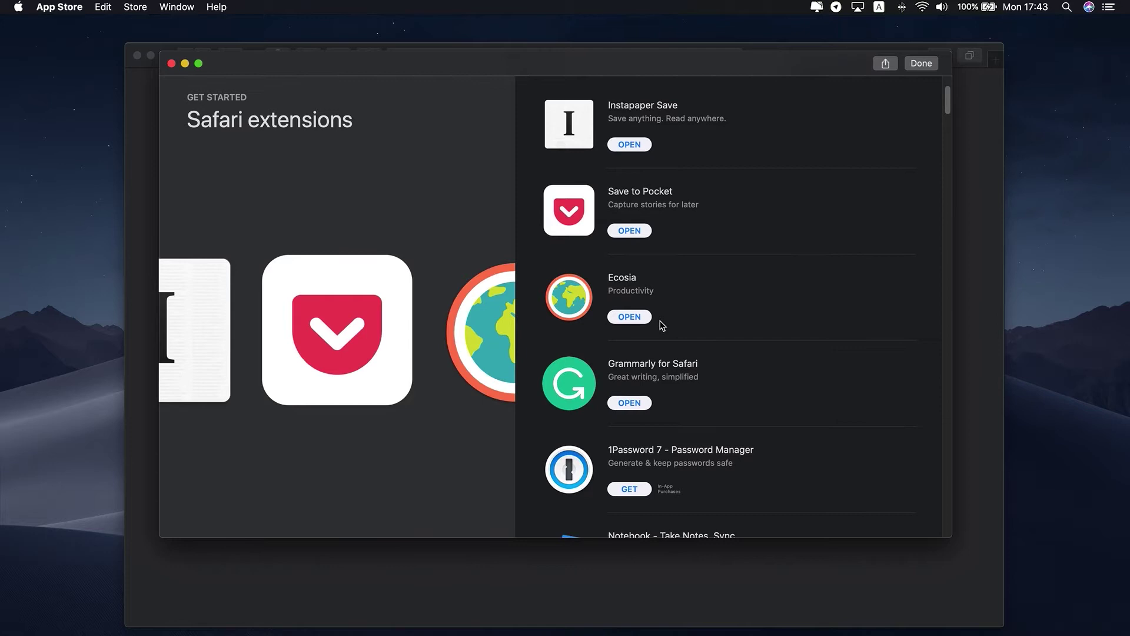
{"action": "scroll", "coordinate": [662, 325], "scroll_direction": "down", "scroll_amount": 8}
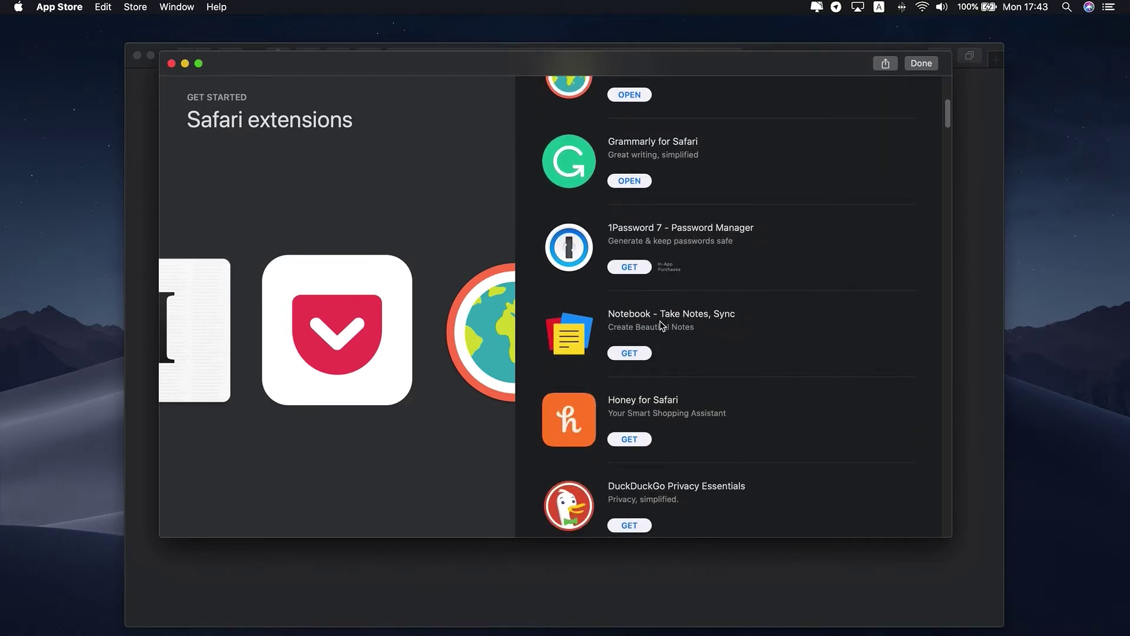
{"action": "left_click", "coordinate": [640, 357]}
{"action": "left_click", "coordinate": [640, 356]}
Close the App Store page and try uninstalling Ecosia from Safari's Extensions preferences.
{"action": "left_click", "coordinate": [171, 63]}
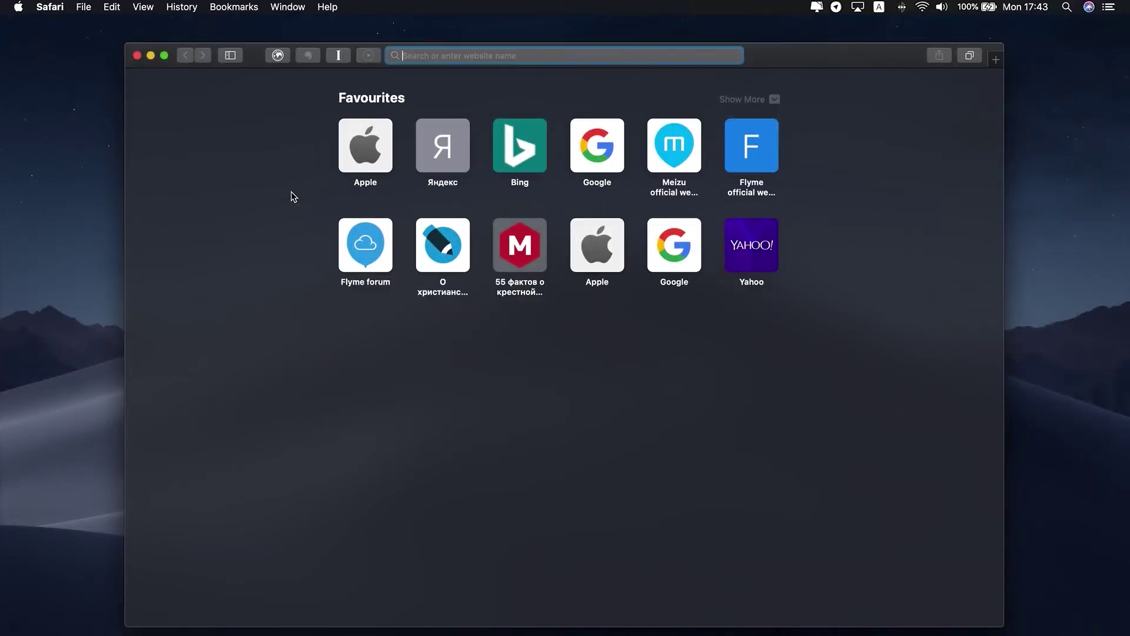
{"action": "left_click", "coordinate": [47, 7]}
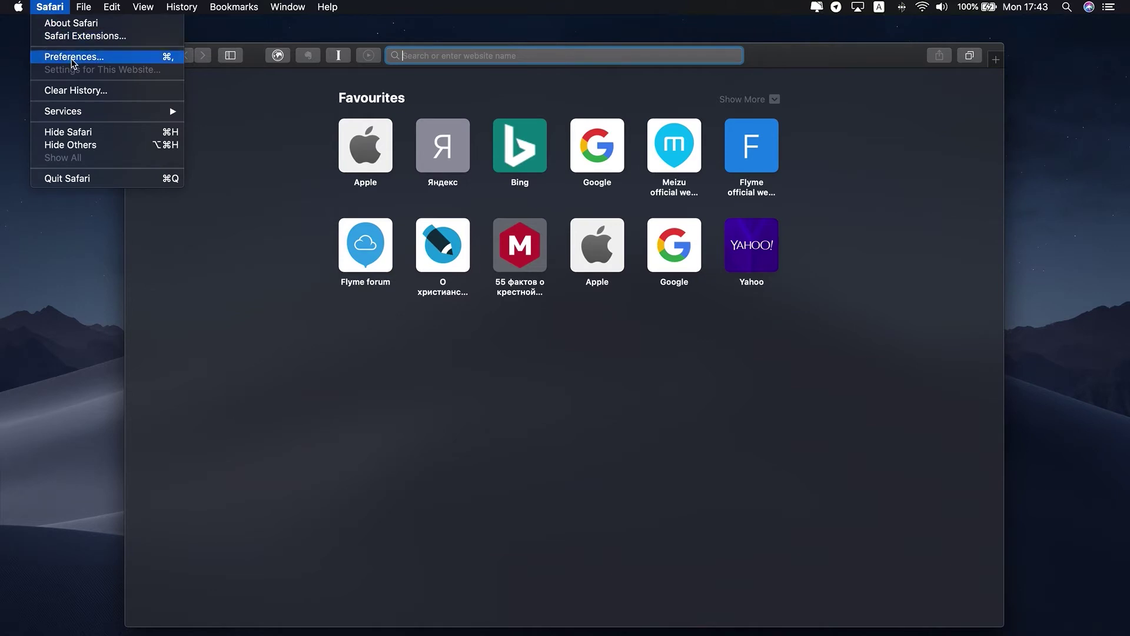
{"action": "left_click", "coordinate": [73, 58]}
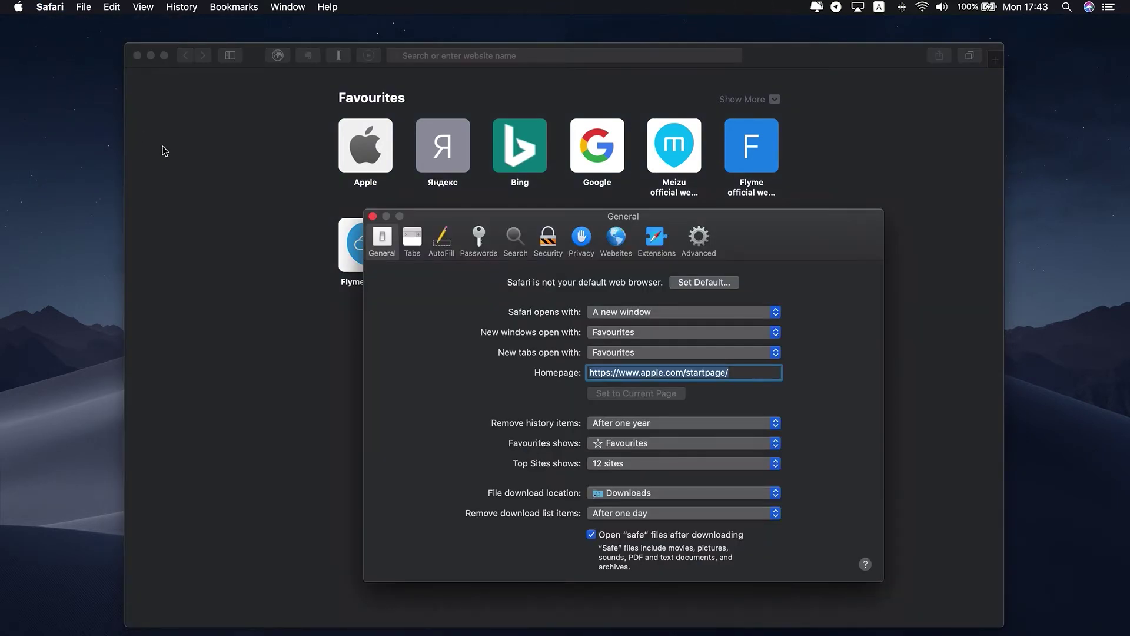
{"action": "left_click", "coordinate": [652, 243]}
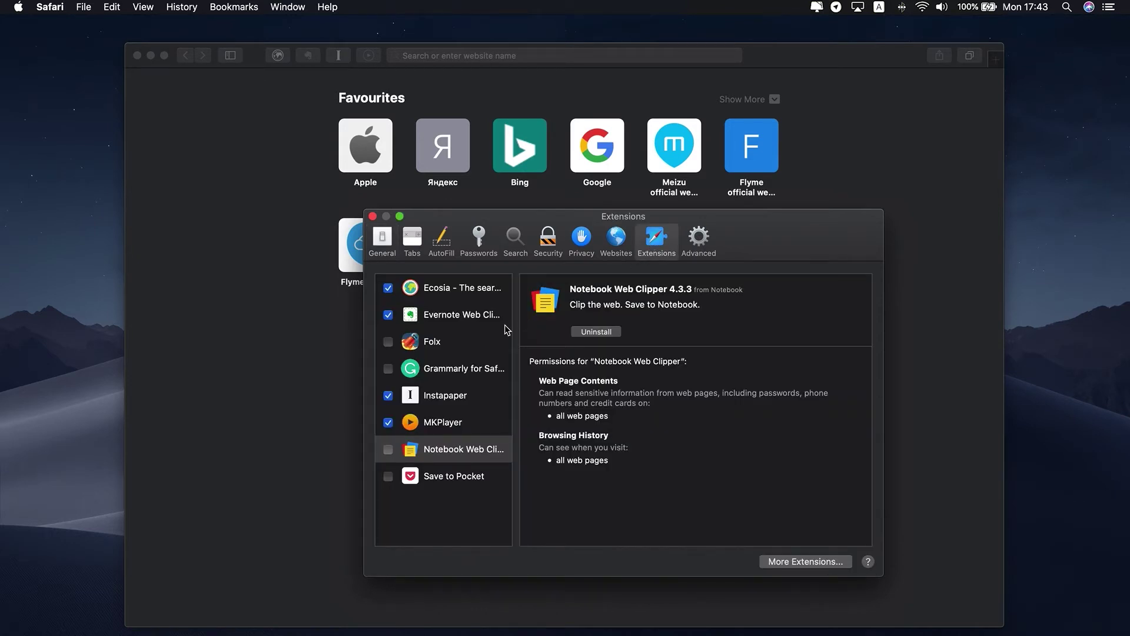
{"action": "left_click", "coordinate": [460, 289]}
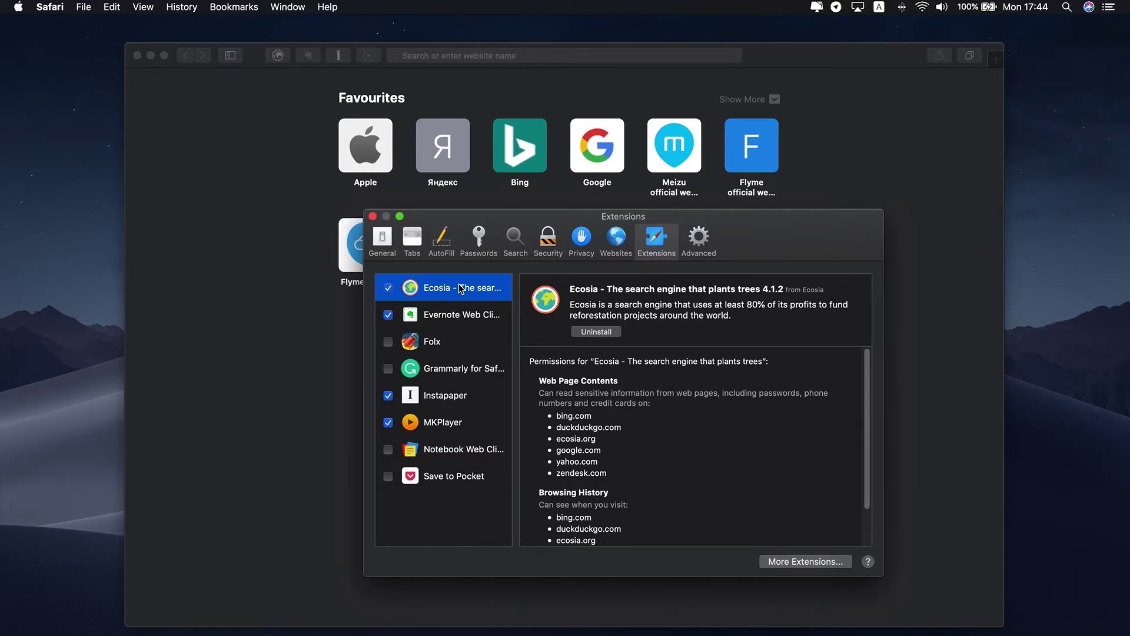
{"action": "left_click", "coordinate": [604, 331]}
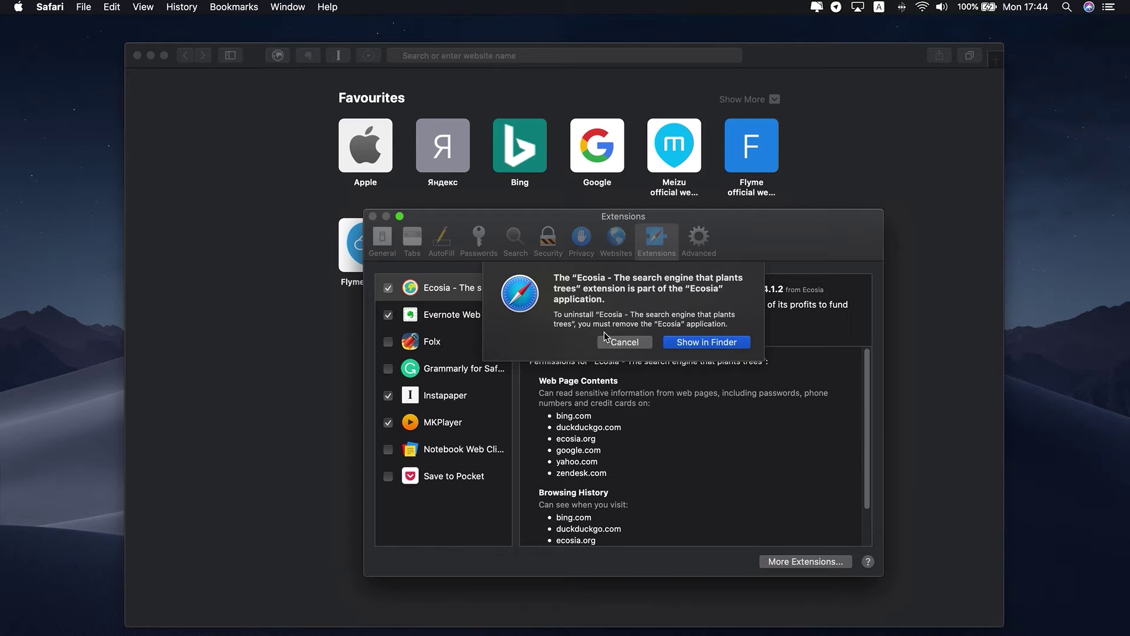
Move the Ecosia app to the Bin in Finder, then close Finder and Safari Preferences.
{"action": "left_click", "coordinate": [692, 341]}
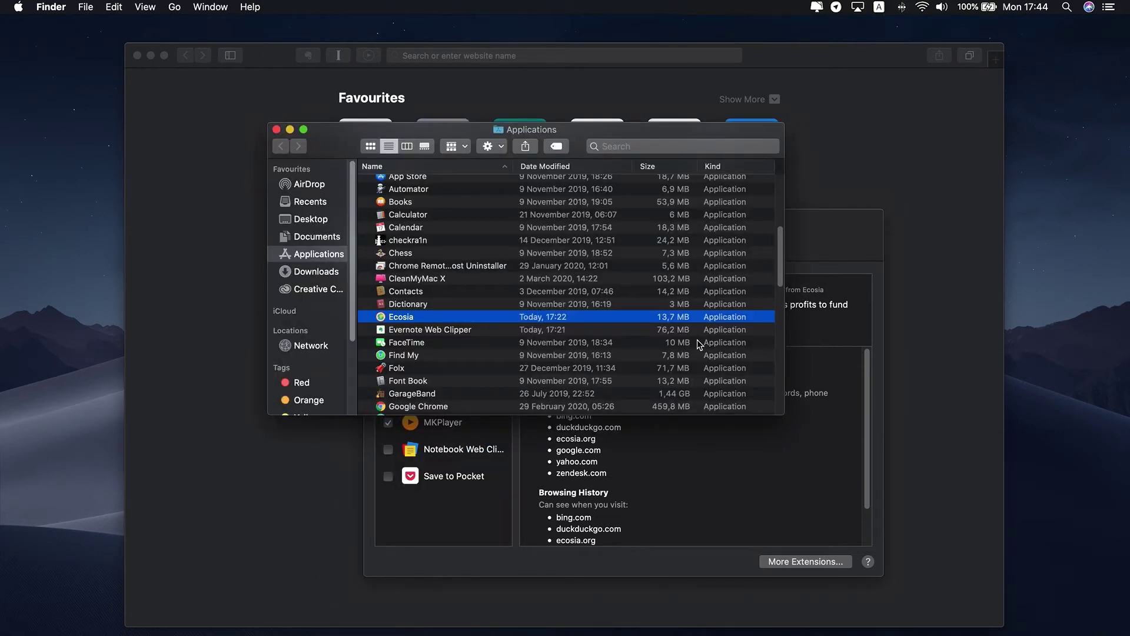
{"action": "right_click", "coordinate": [421, 320]}
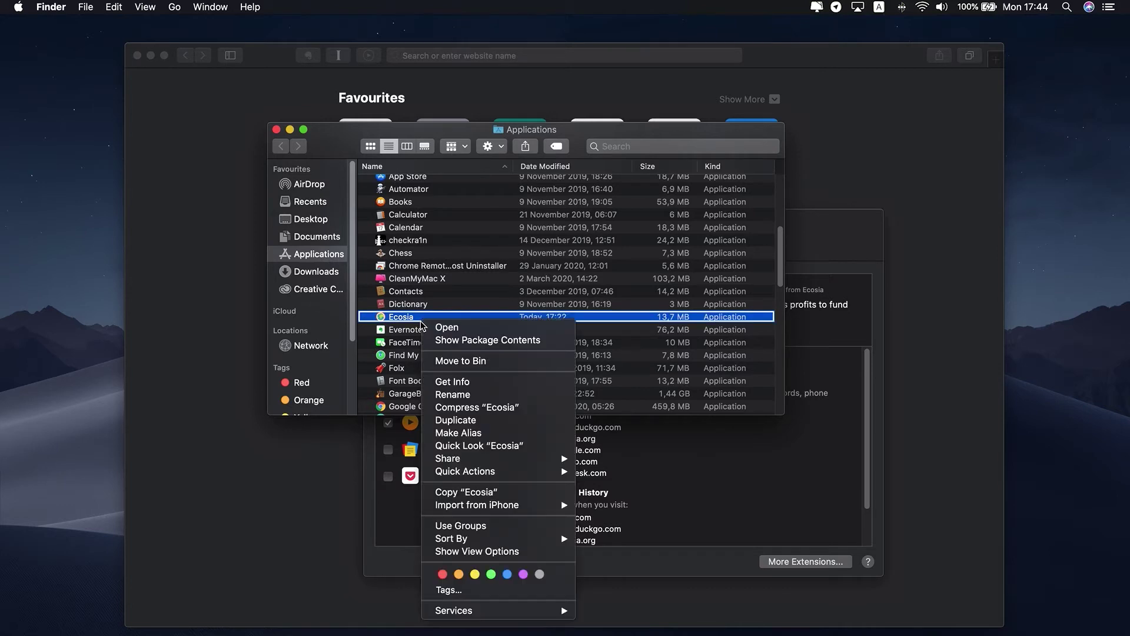
{"action": "left_click", "coordinate": [464, 362]}
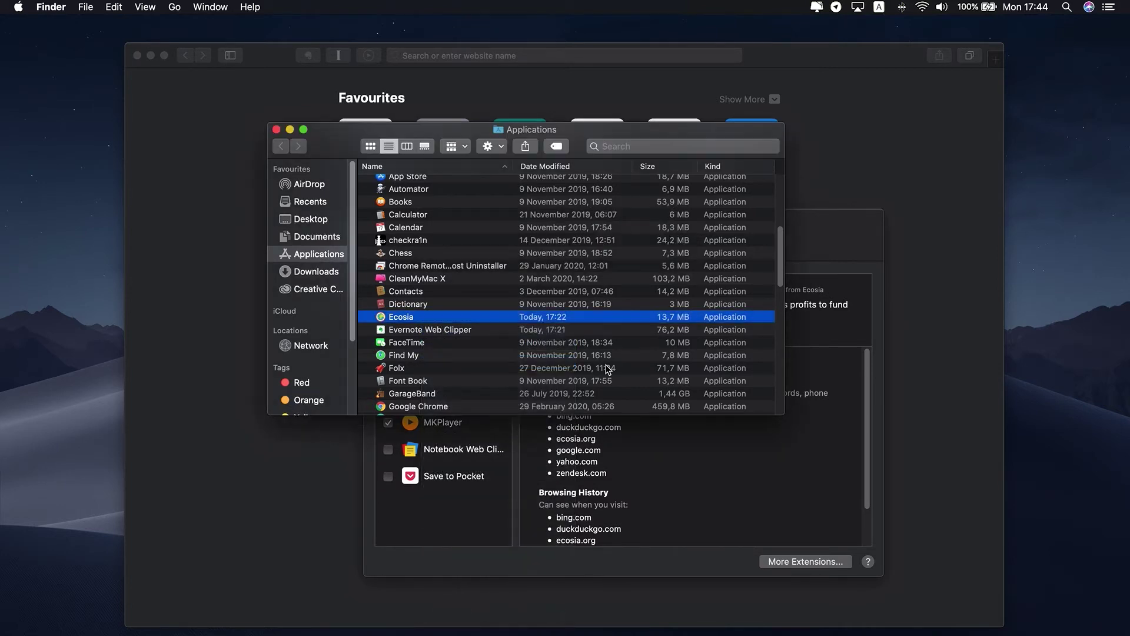
{"action": "left_click", "coordinate": [276, 130]}
{"action": "left_click", "coordinate": [372, 216]}
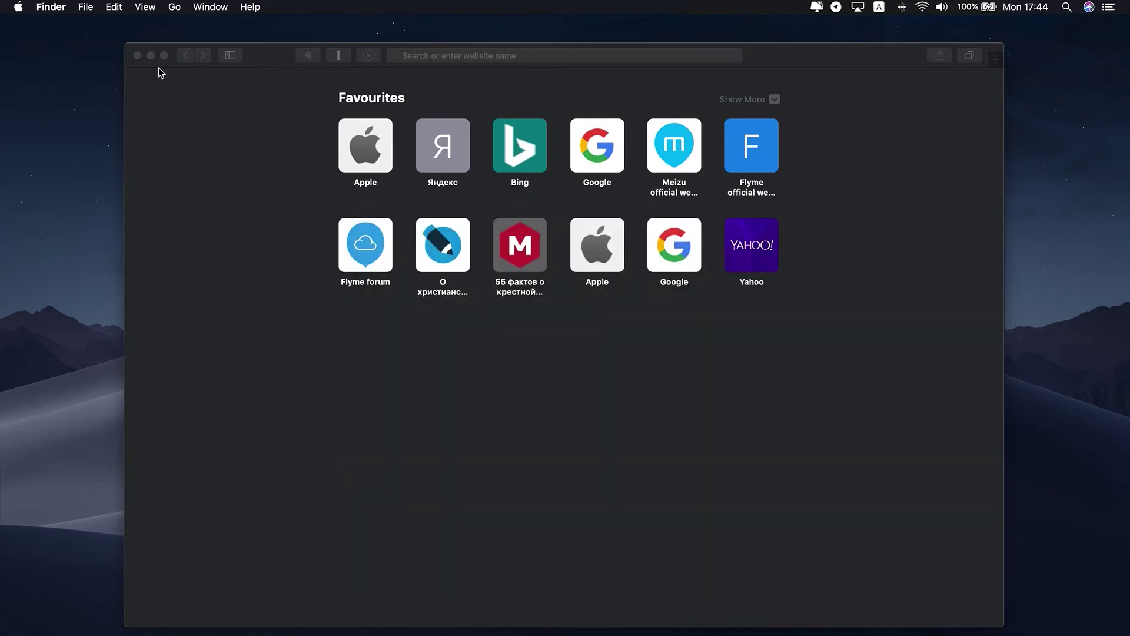
Close the Safari browser window.
{"action": "left_click", "coordinate": [138, 55]}
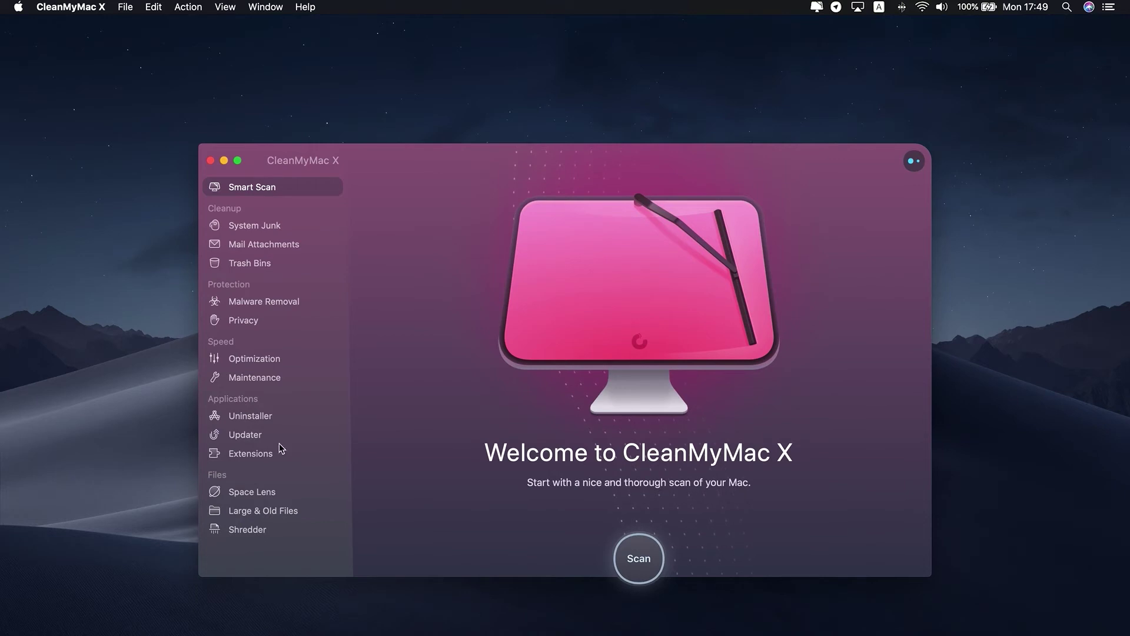
Uninstall Trello with CleanMyMac X's Uninstaller, cleaning 270 MB.
{"action": "left_click", "coordinate": [253, 416]}
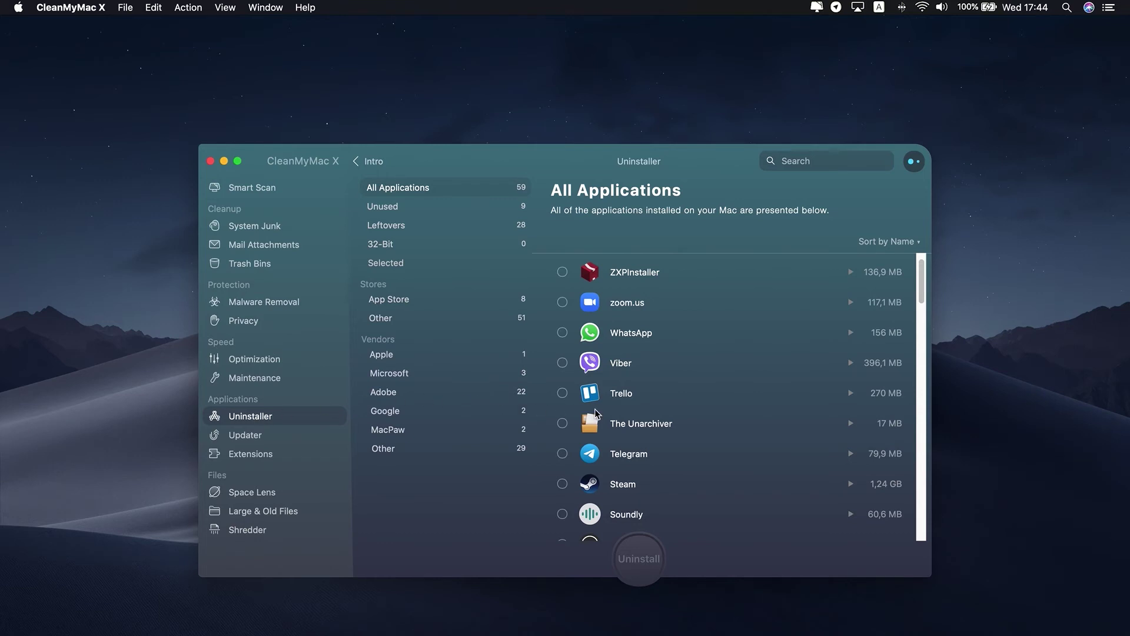
{"action": "scroll", "coordinate": [595, 408], "scroll_direction": "down", "scroll_amount": 3}
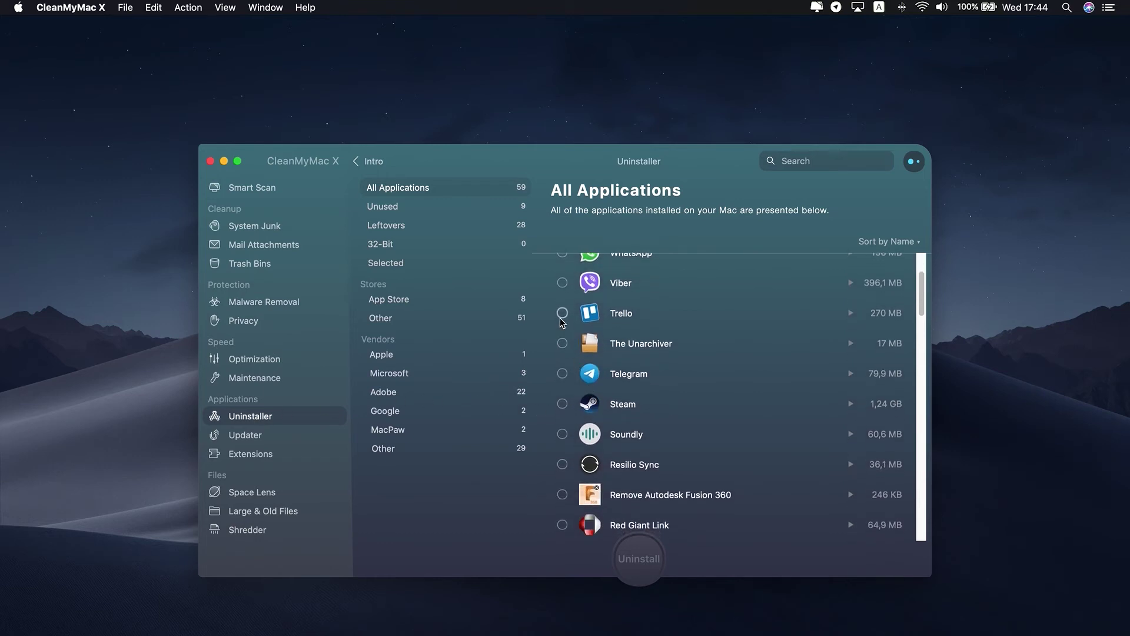
{"action": "left_click", "coordinate": [562, 312]}
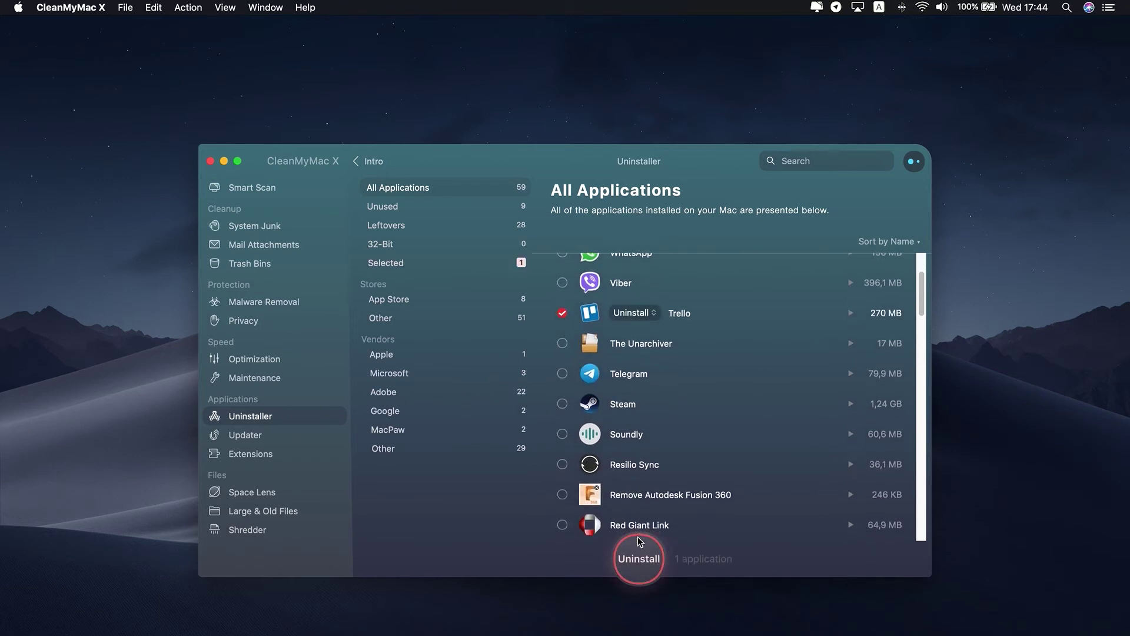
{"action": "left_click", "coordinate": [640, 558]}
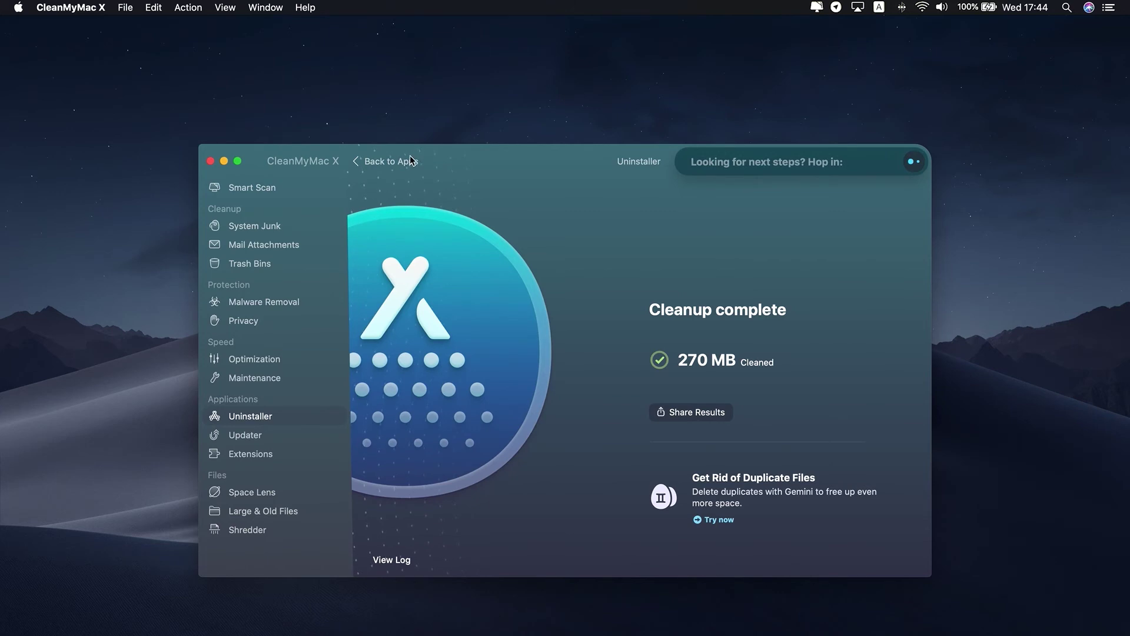
Remove the safariAppExtension leftovers from the Uninstaller's Leftovers list, cleaning 129,6 MB.
{"action": "left_click", "coordinate": [389, 161]}
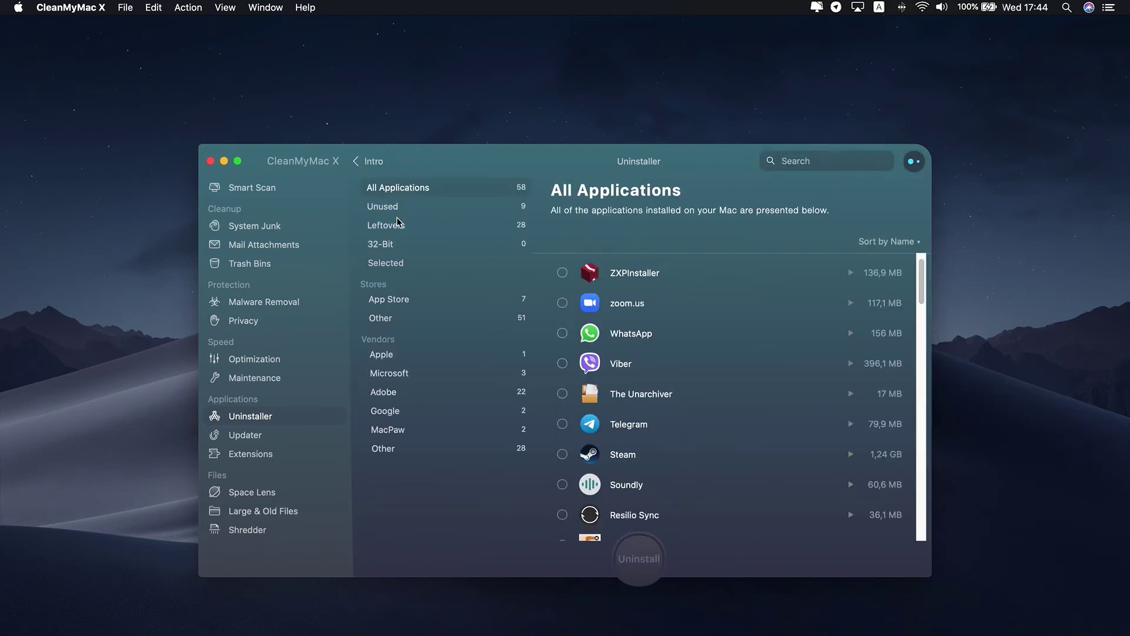
{"action": "left_click", "coordinate": [398, 223]}
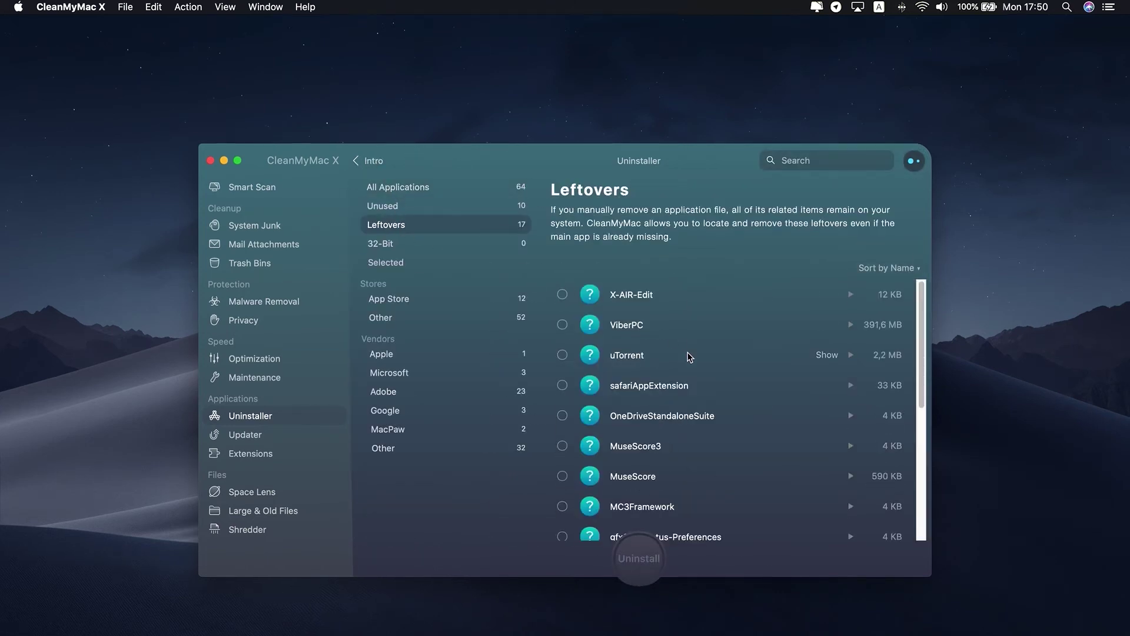
{"action": "scroll", "coordinate": [689, 356], "scroll_direction": "down", "scroll_amount": 3}
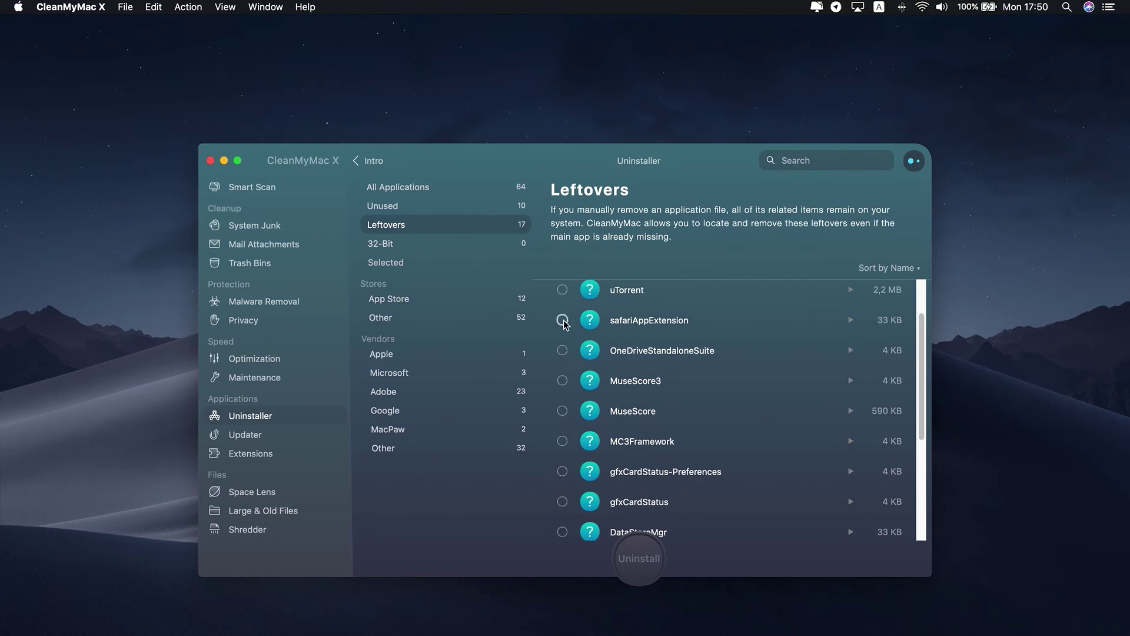
{"action": "left_click", "coordinate": [563, 321]}
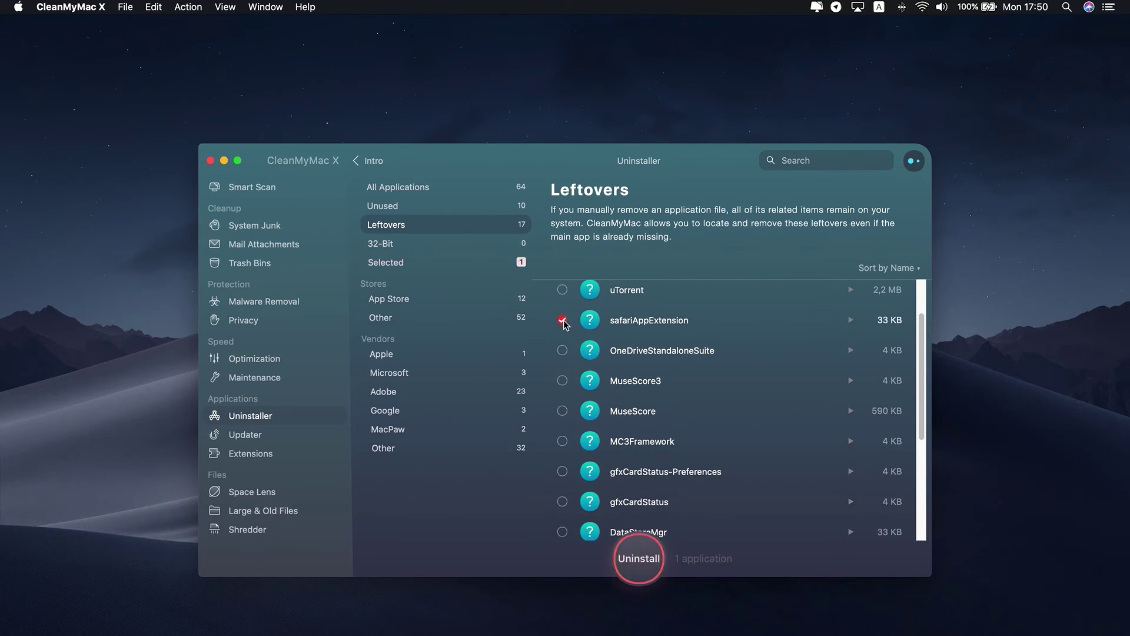
{"action": "left_click", "coordinate": [642, 561]}
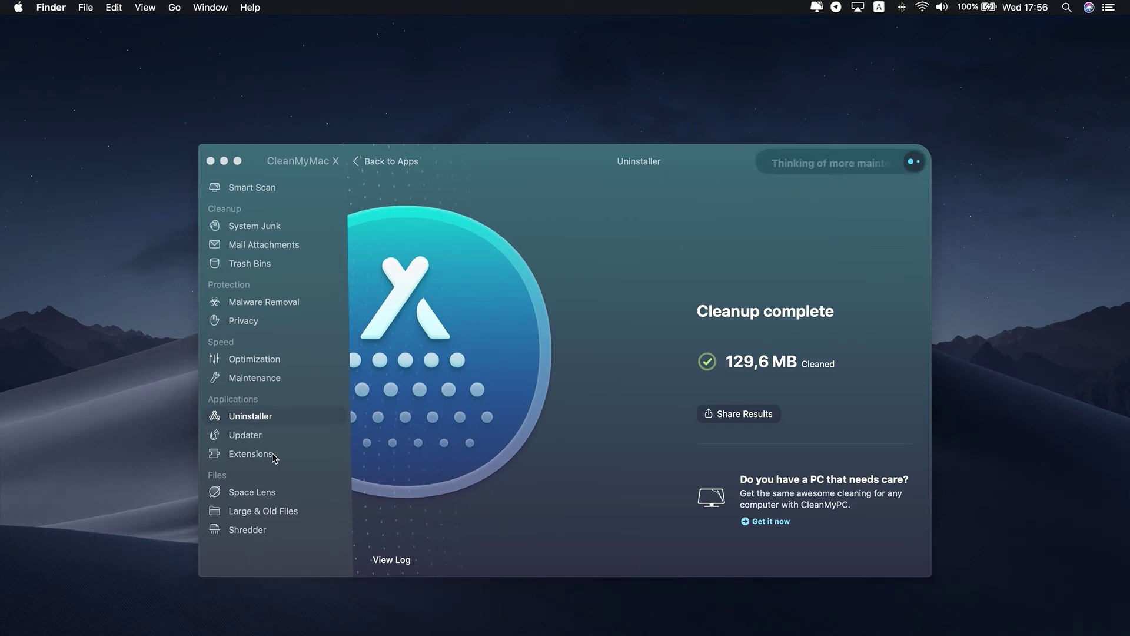
Remove the AdobeAAMDetect internet plugin in CleanMyMac X's Extensions manager.
{"action": "left_click", "coordinate": [272, 453]}
{"action": "left_click", "coordinate": [272, 453]}
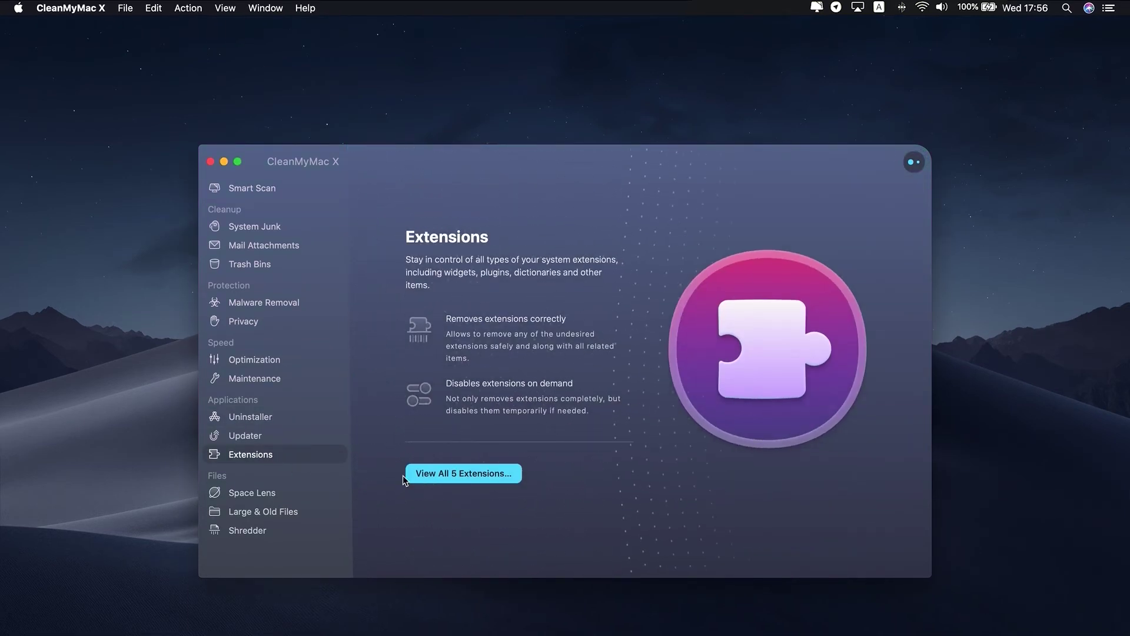
{"action": "left_click", "coordinate": [424, 474]}
{"action": "left_click", "coordinate": [457, 269]}
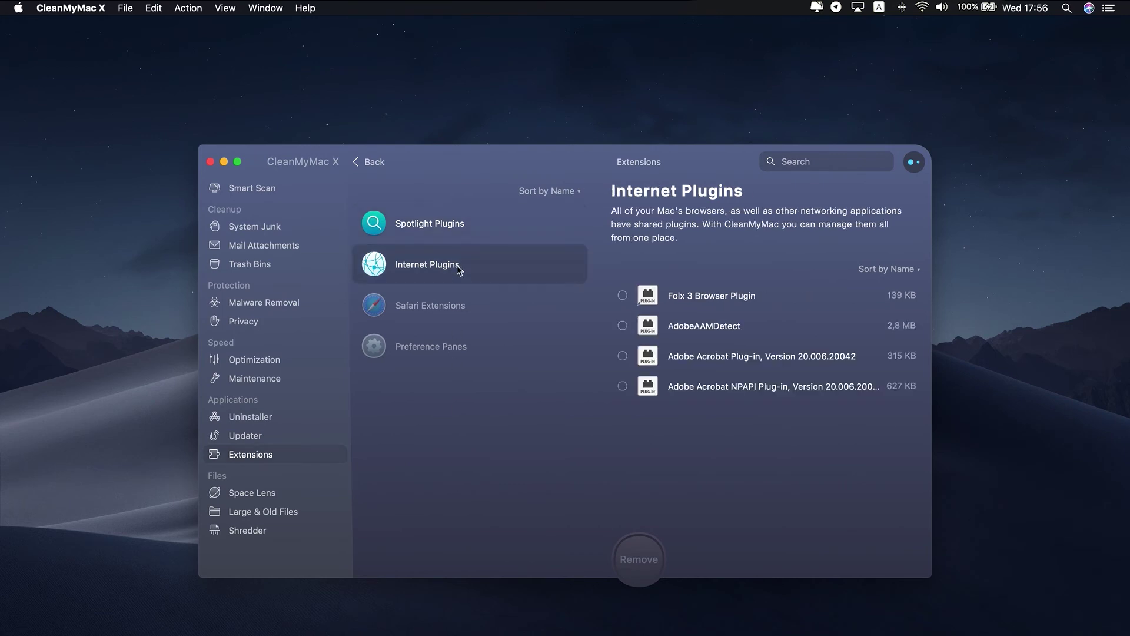
{"action": "left_click", "coordinate": [623, 326]}
{"action": "left_click", "coordinate": [639, 559]}
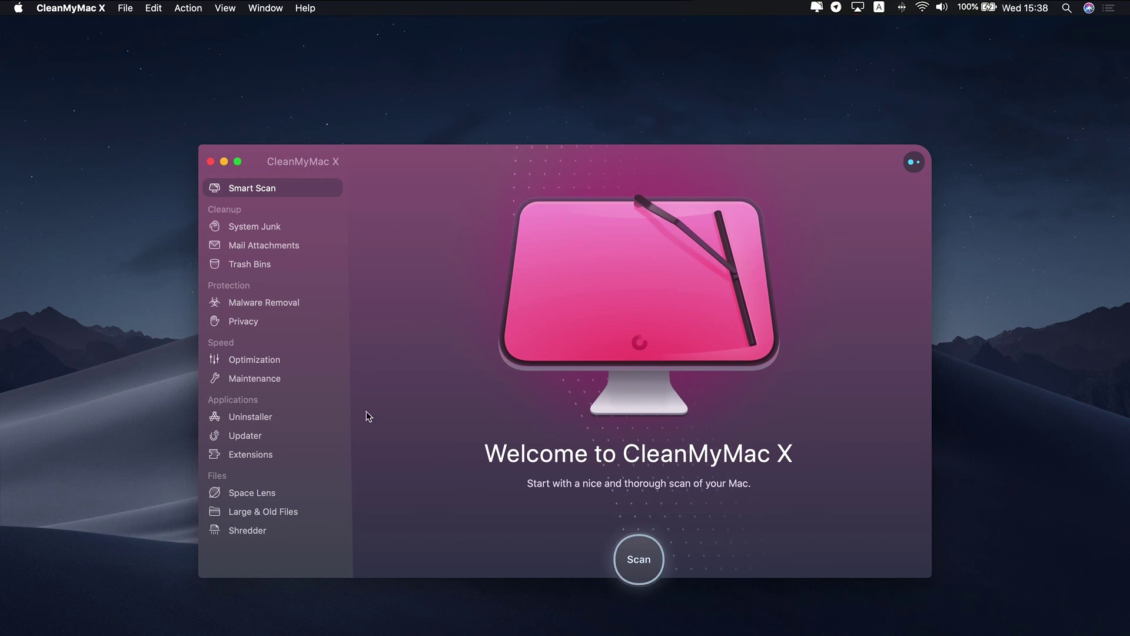
Run a malware scan that finds nothing, then close CleanMyMac X.
{"action": "left_click", "coordinate": [280, 305]}
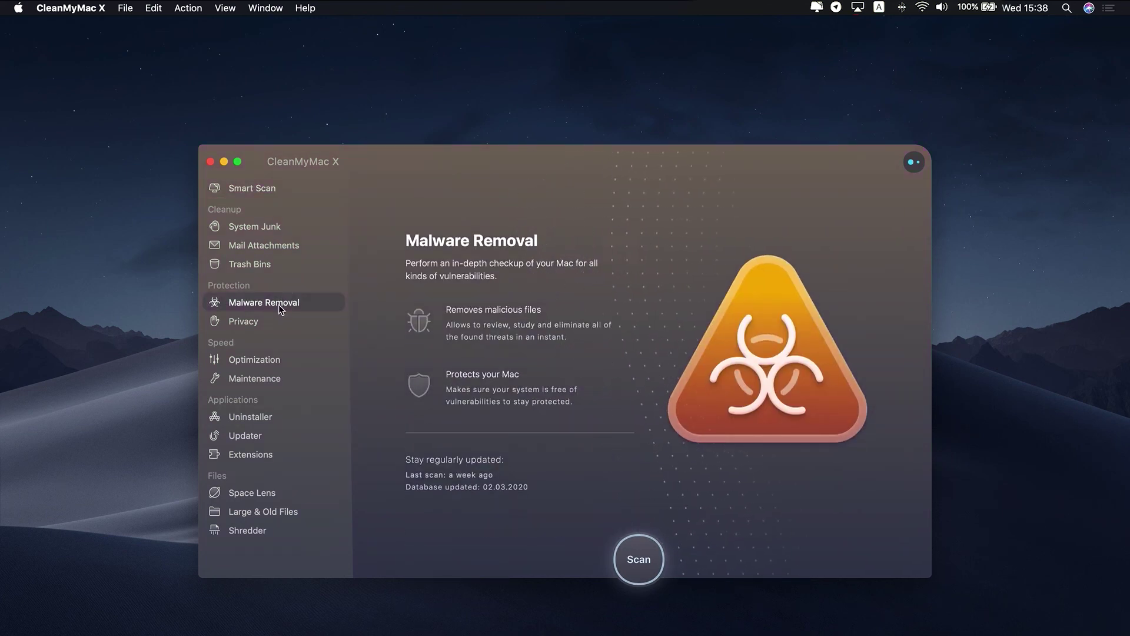
{"action": "left_click", "coordinate": [628, 546]}
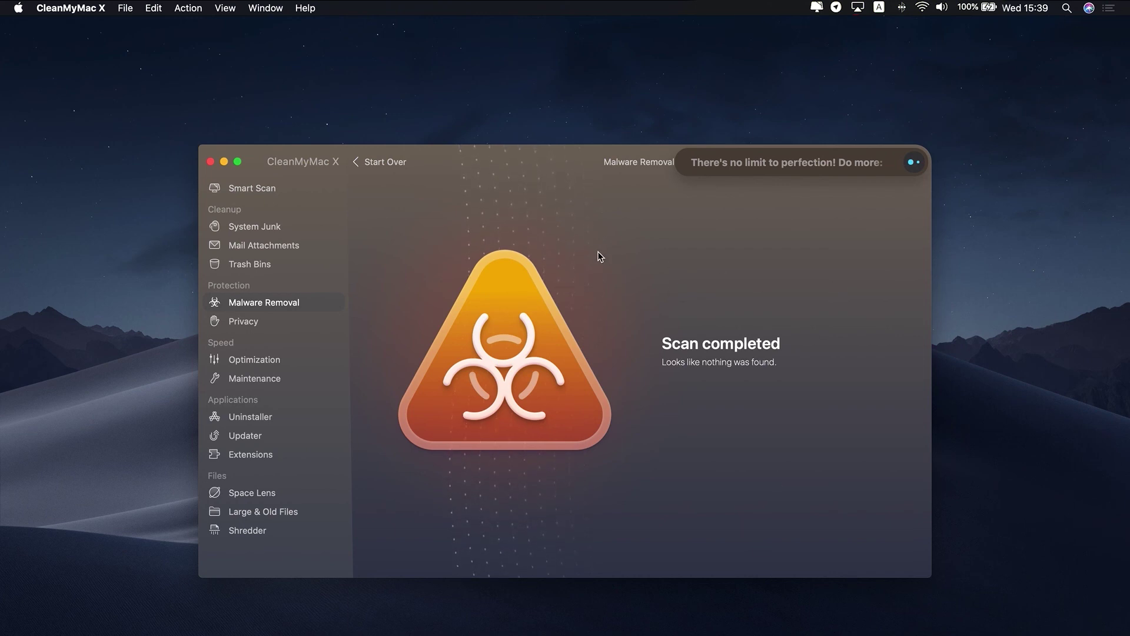
{"action": "left_click", "coordinate": [211, 162]}
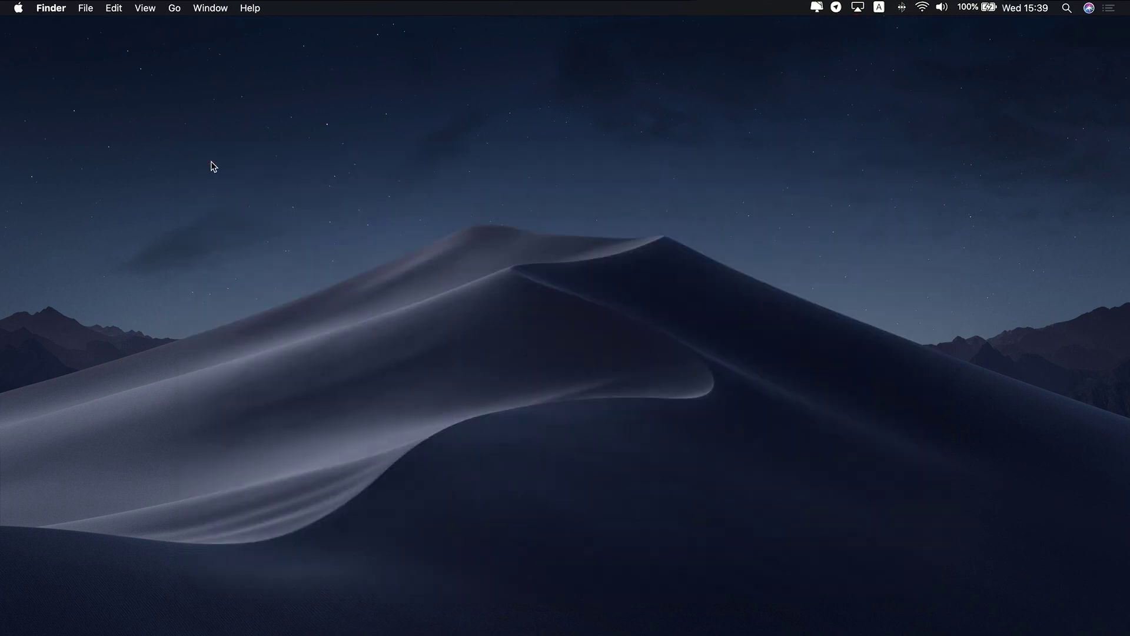